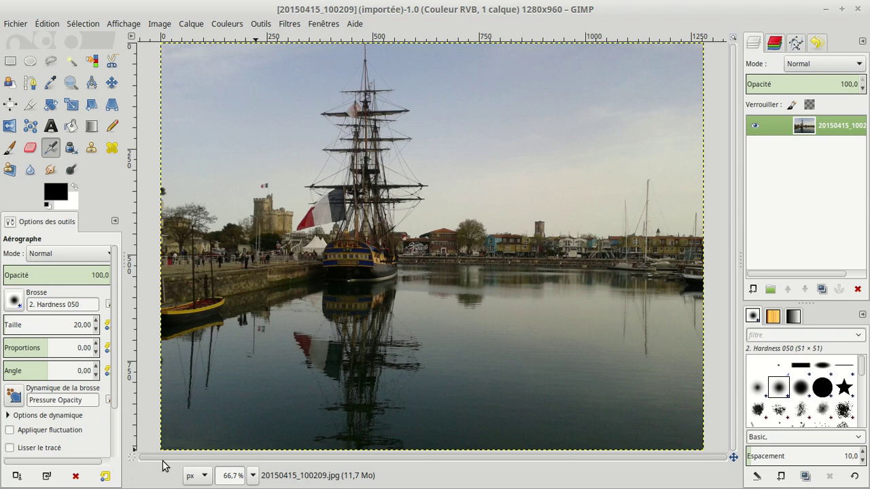
Add the text "Bonne année 2016" in the sky beside the ship's masts.
click(52, 127)
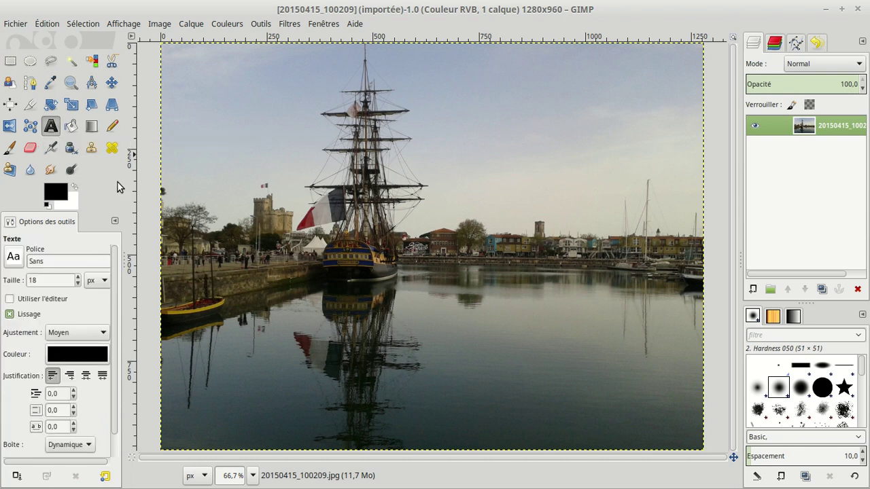
click(437, 106)
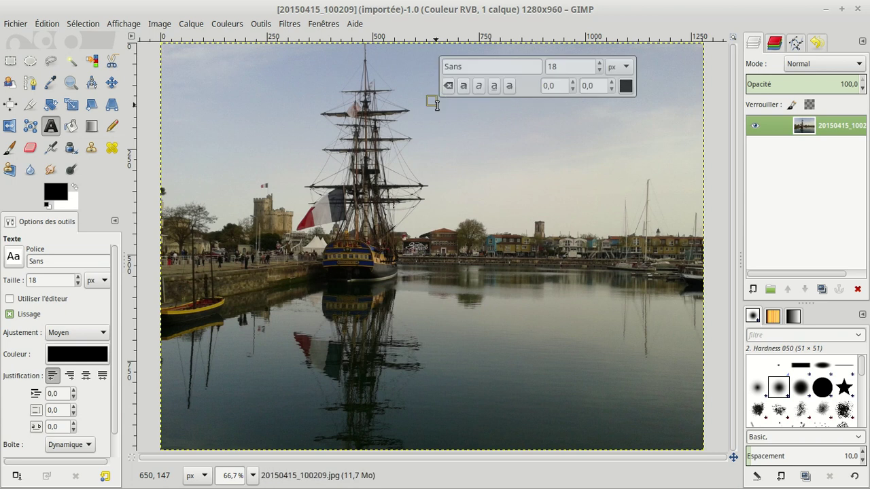
text(Bo)
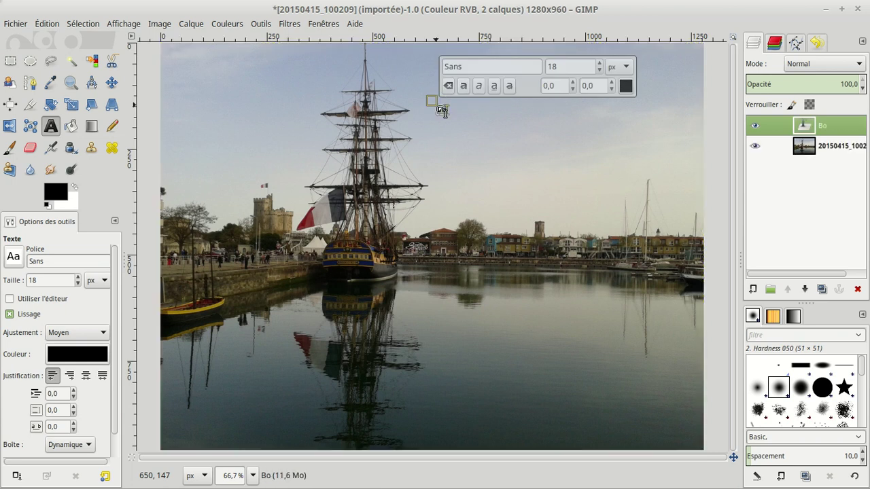
text(nne anné)
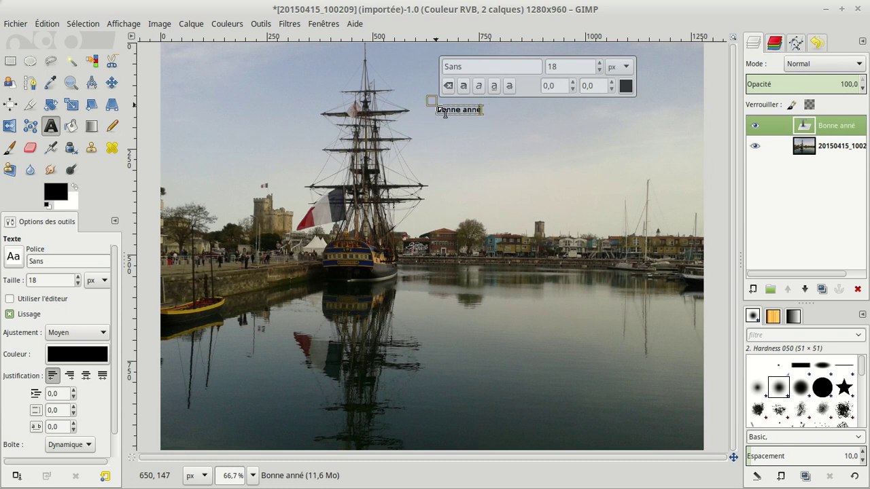
text(e 2016)
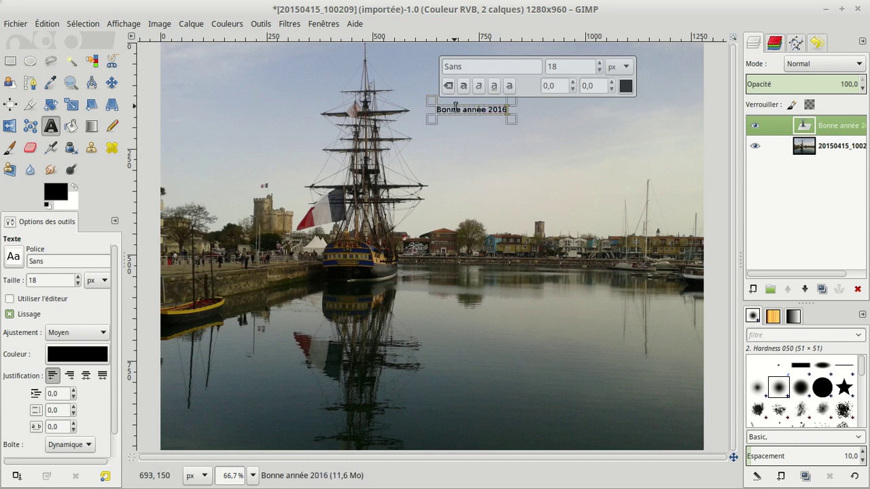
Set the whole greeting text to size 40 px and its font to Alamain.
drag(508, 109, 399, 102)
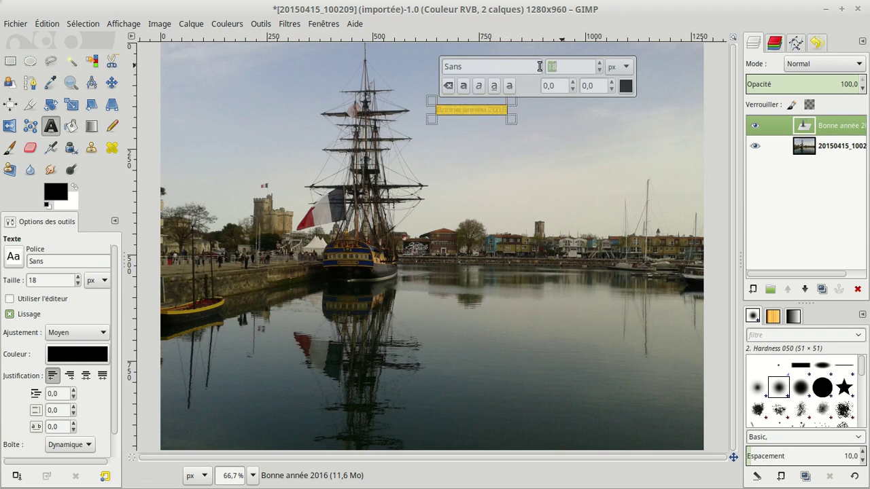
text(40)
key(Return)
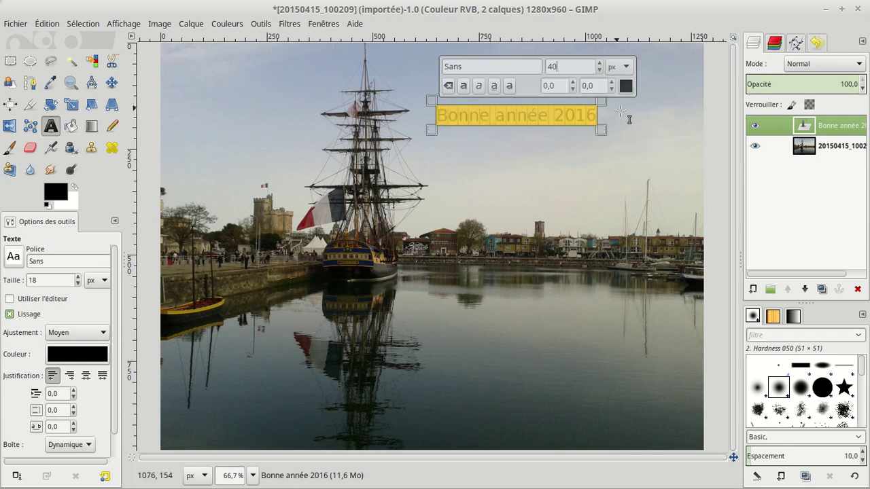
click(13, 257)
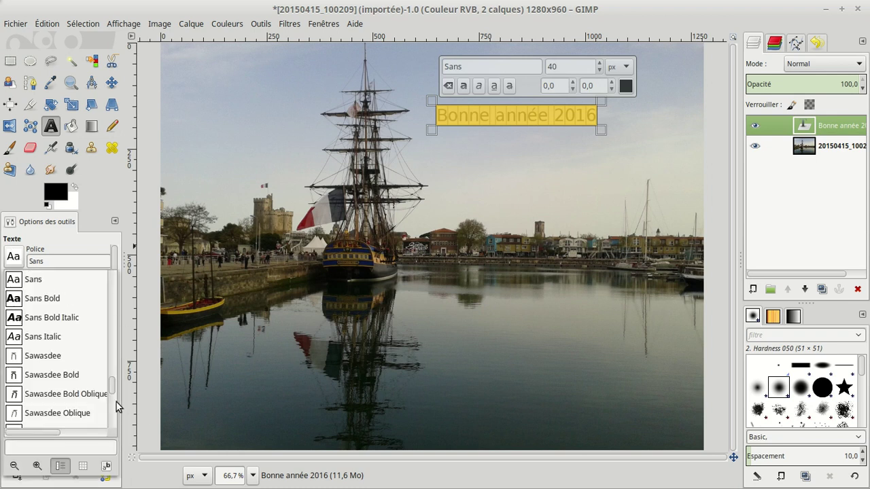
drag(108, 384, 108, 266)
click(38, 299)
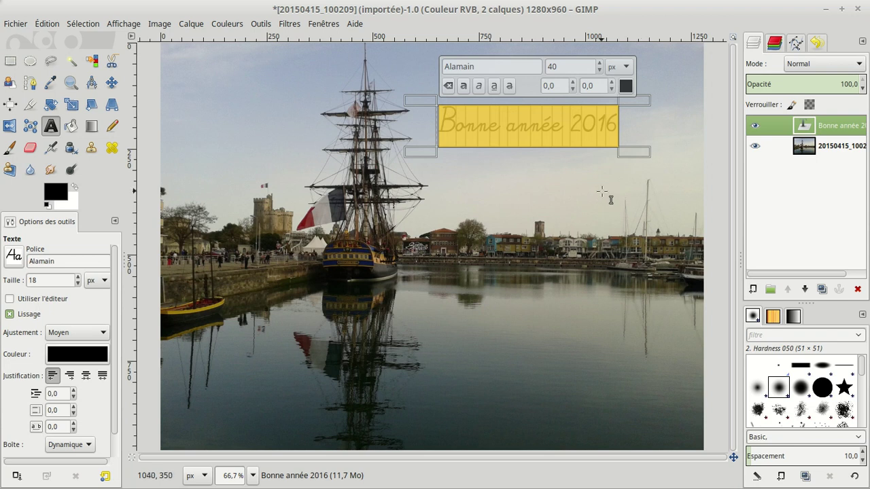
Set the text layer's blend mode to Extraction de grain and move the greeting higher in the sky.
click(812, 63)
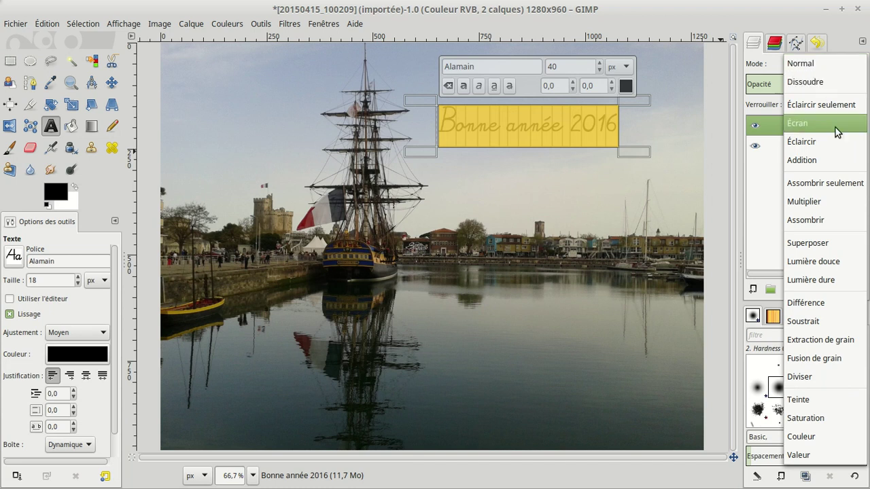
click(829, 341)
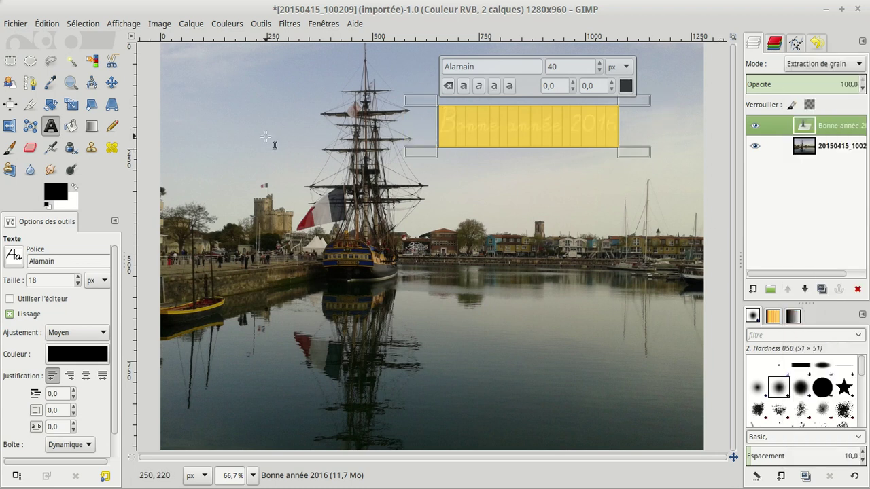
click(112, 83)
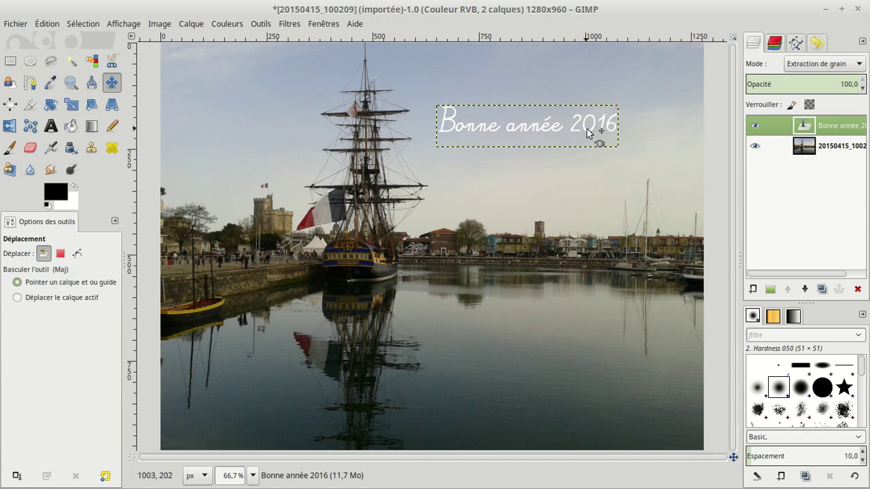
drag(588, 132, 582, 86)
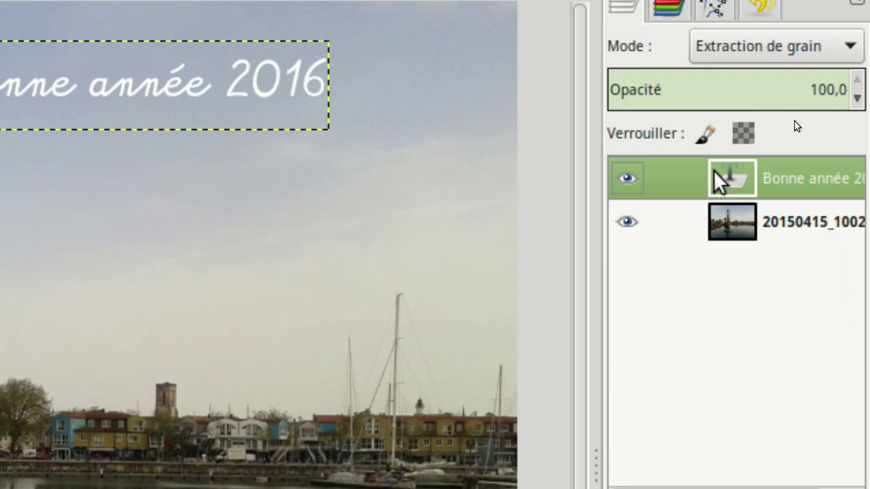
click(721, 216)
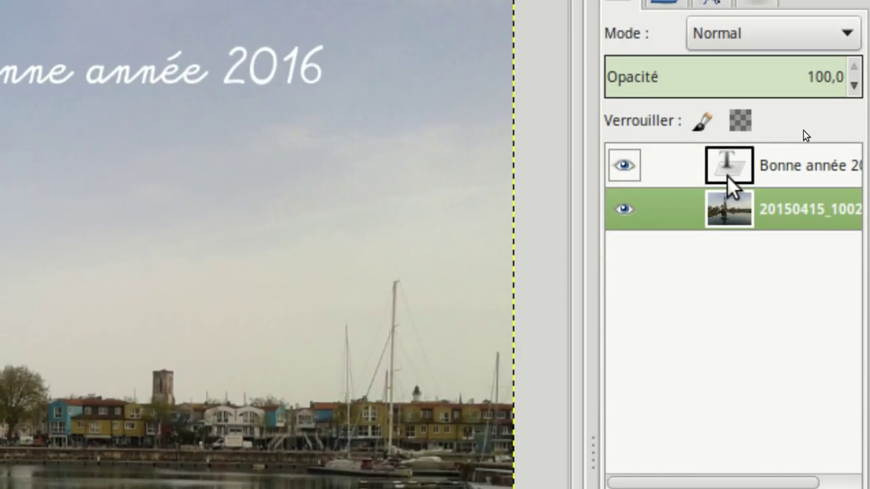
click(728, 159)
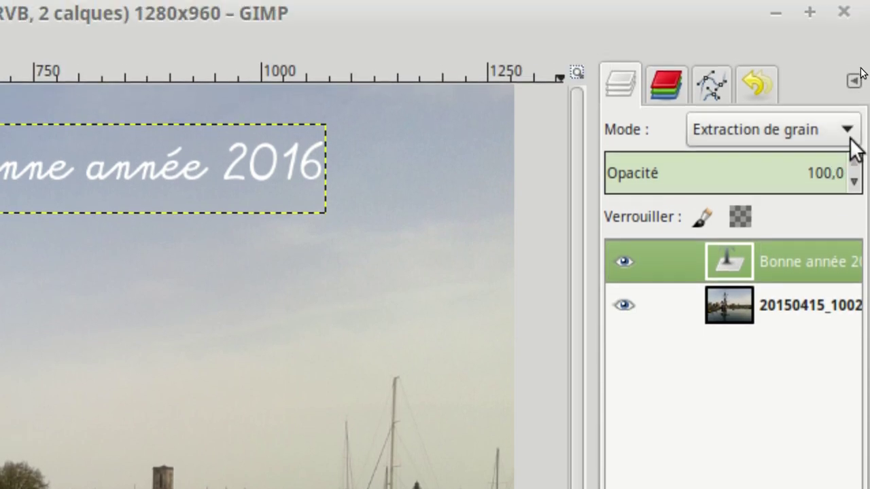
click(846, 141)
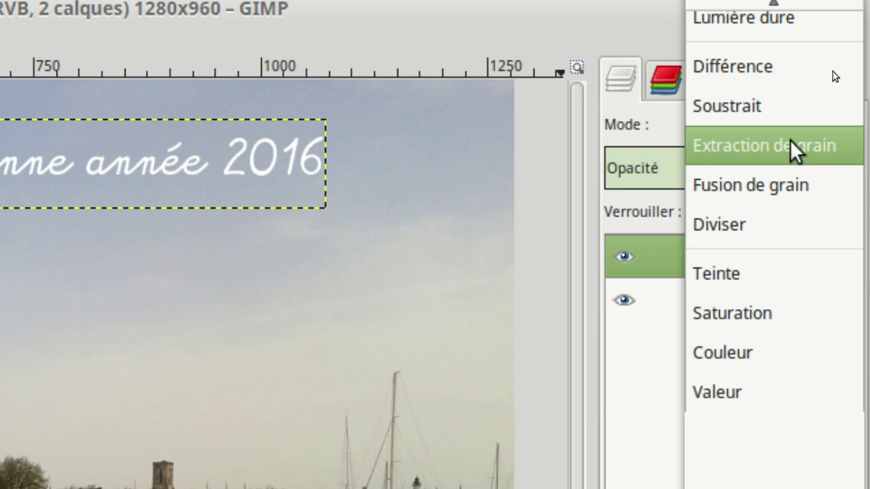
scroll(790, 140, down, 2)
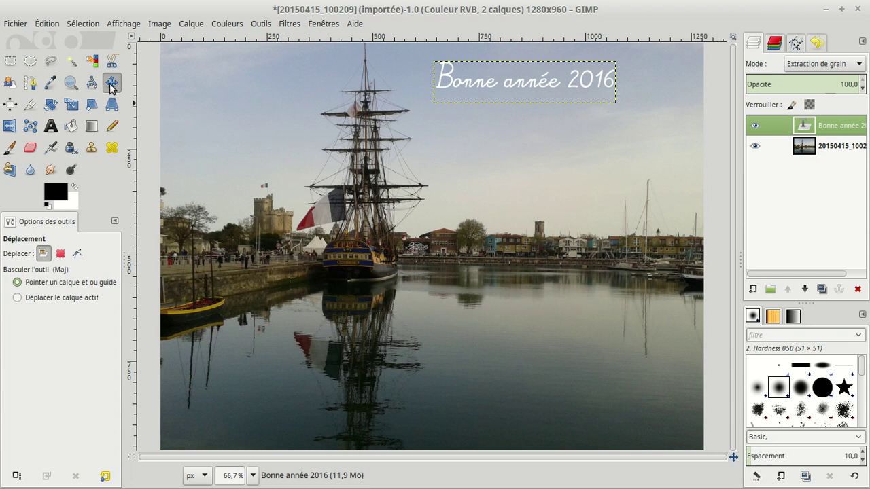
Nudge the greeting slightly down and add a second line "à tous" beneath it, with the text centred.
mouse_move(553, 84)
mouse_down()
mouse_move(580, 177)
mouse_move(586, 282)
mouse_move(540, 340)
mouse_move(399, 349)
mouse_move(351, 342)
mouse_move(362, 353)
mouse_move(473, 301)
mouse_move(556, 169)
mouse_move(552, 88)
mouse_up()
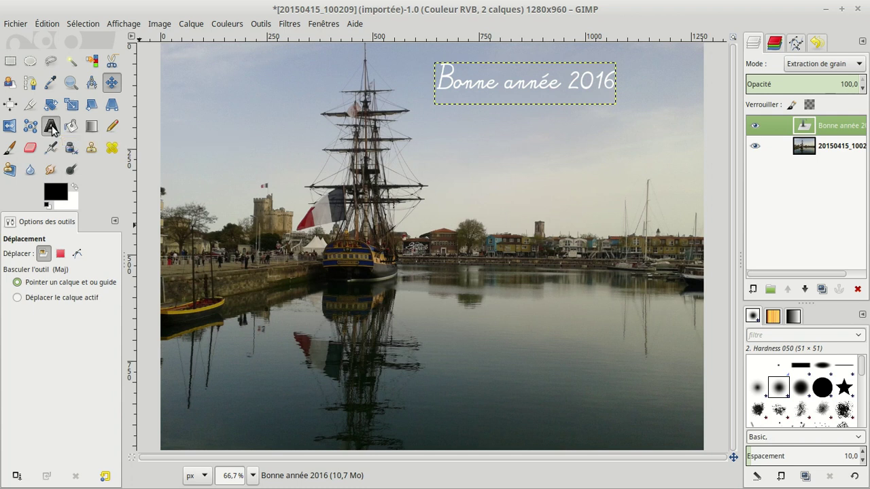
click(52, 131)
click(614, 82)
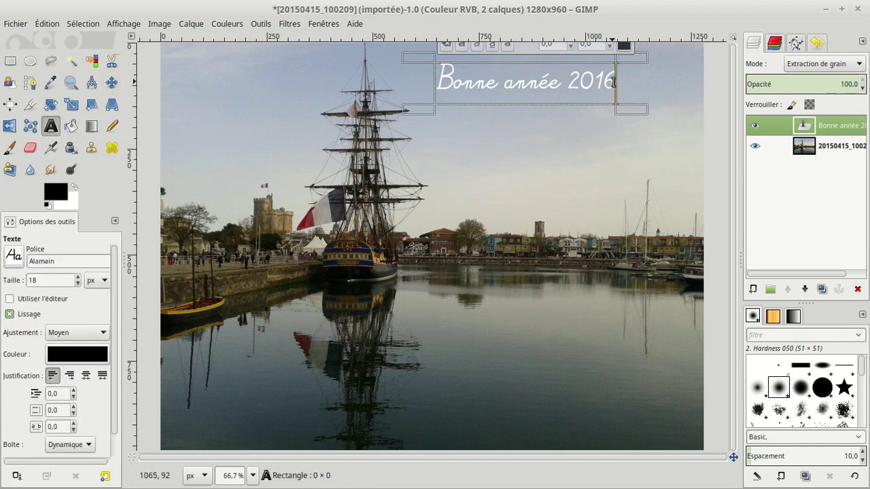
key(Return)
text(à tous)
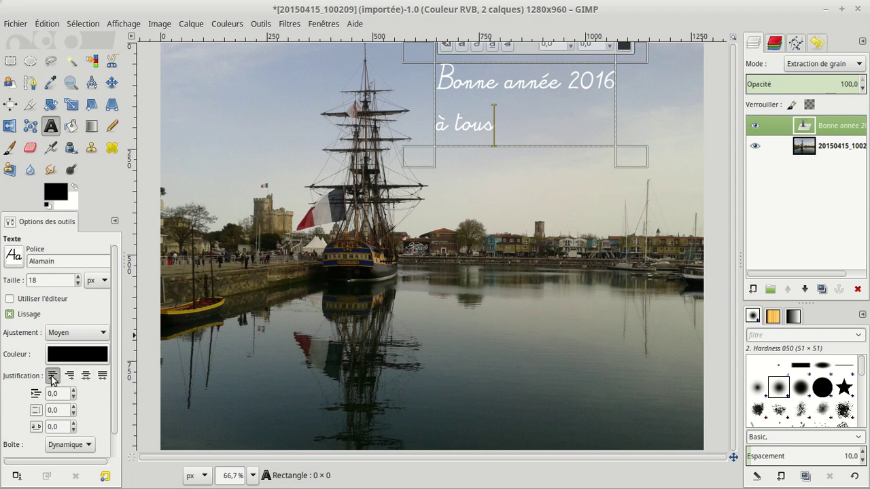
click(85, 377)
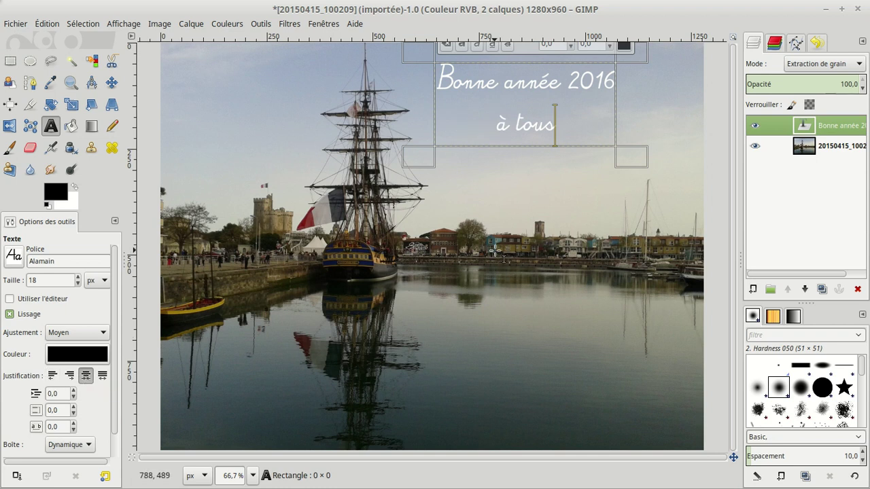
Move the two-line greeting from the sky onto the water beside the ship's reflection, undoing any accidental shift of the photo.
click(111, 83)
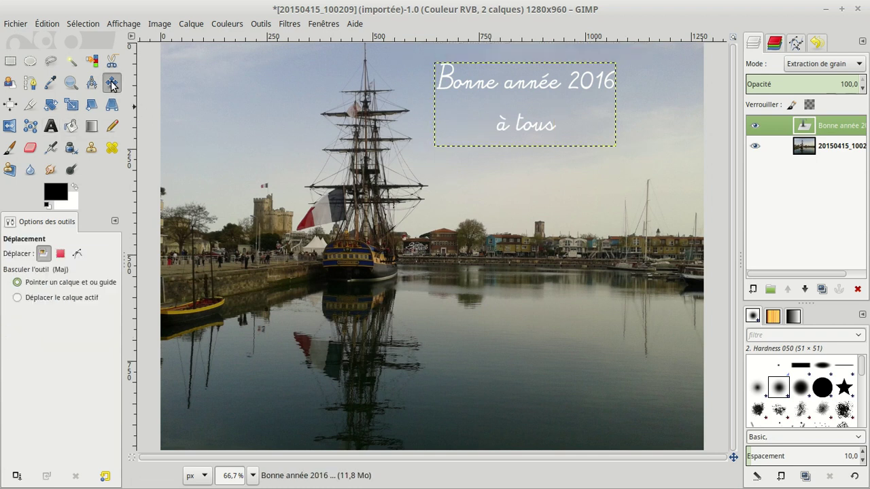
drag(534, 84, 540, 88)
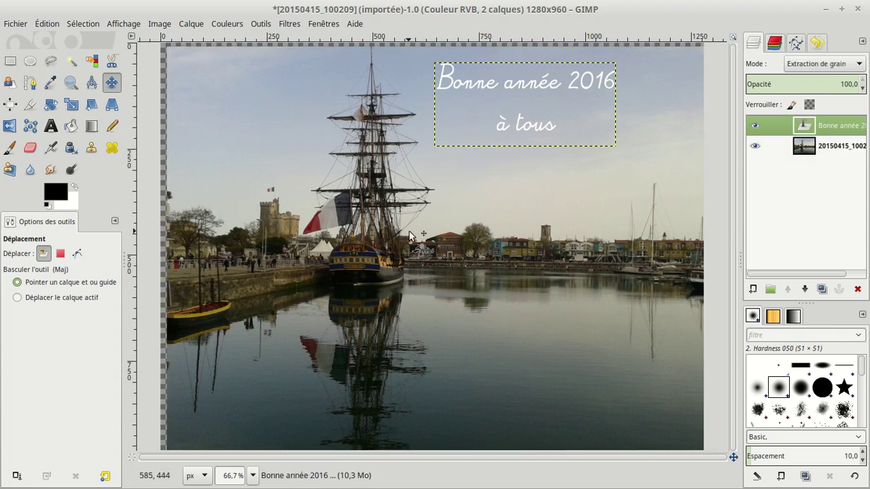
key(ctrl+z)
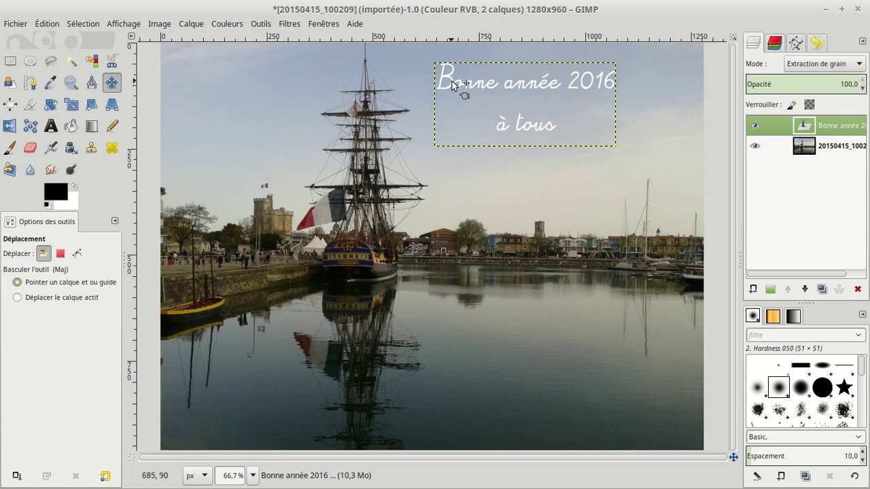
drag(451, 81, 439, 318)
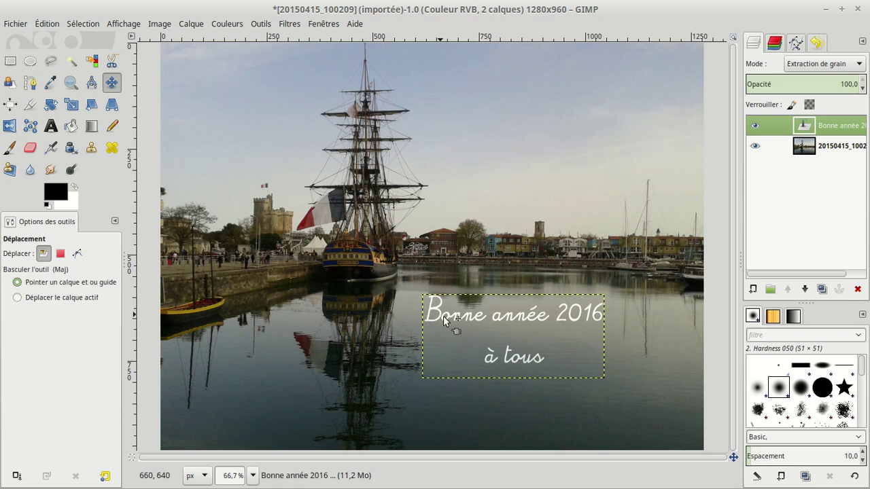
click(15, 25)
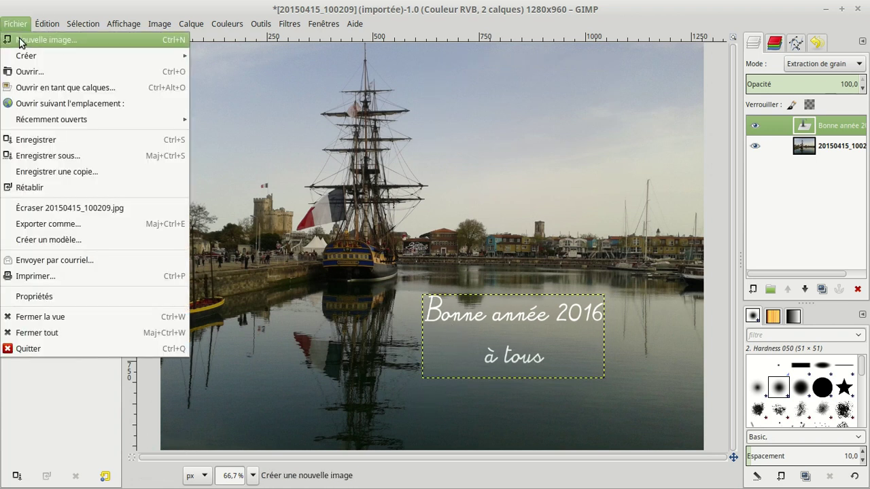
click(57, 158)
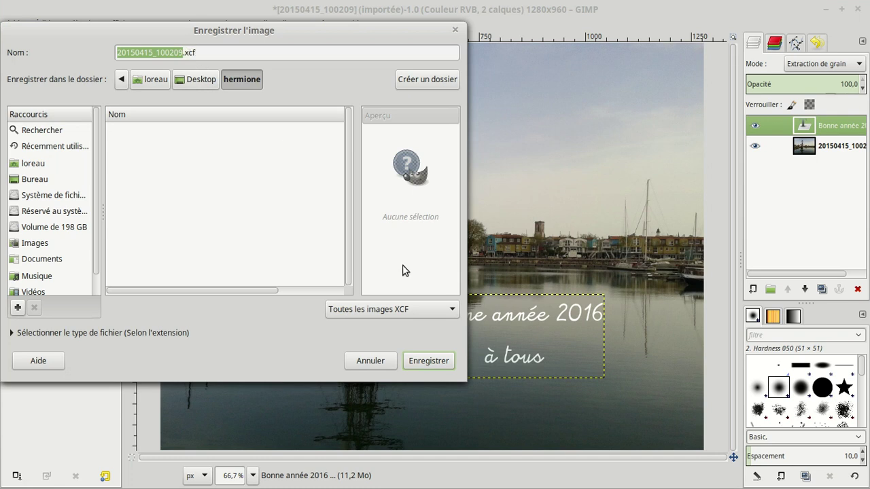
click(371, 361)
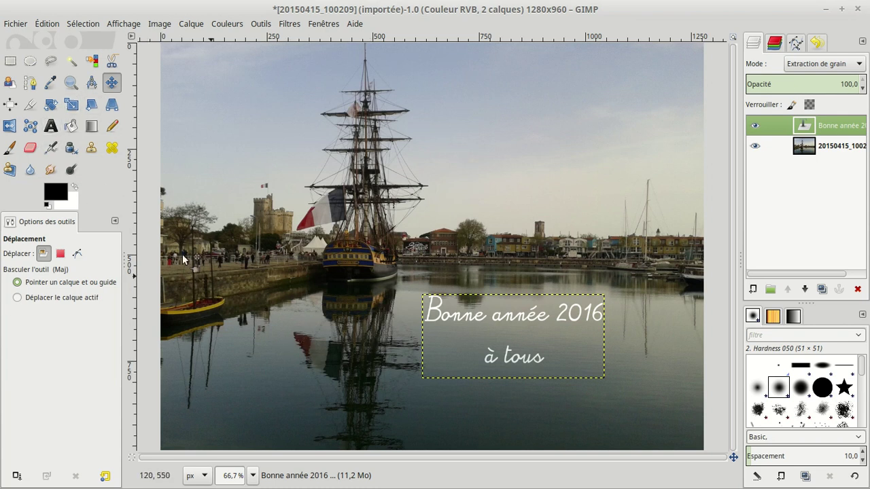
Export the image to the Bureau (Desktop) folder as carte.jpg with a JPEG quality of 76.
click(14, 25)
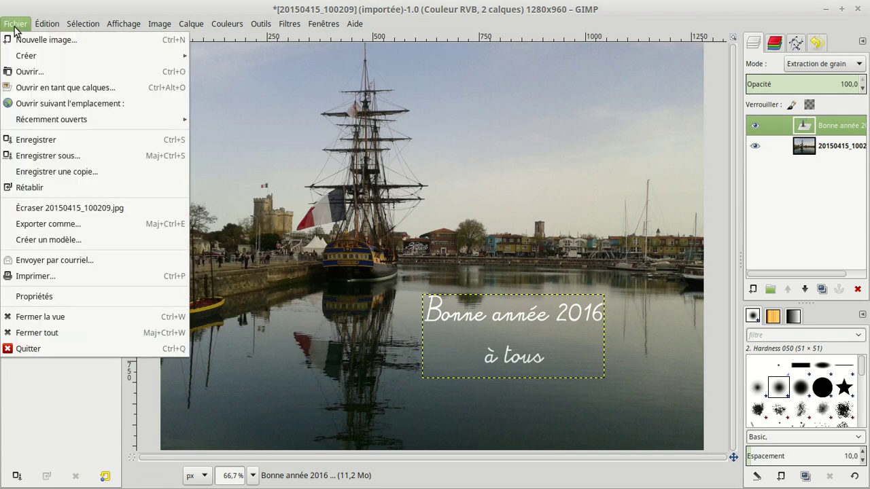
click(52, 223)
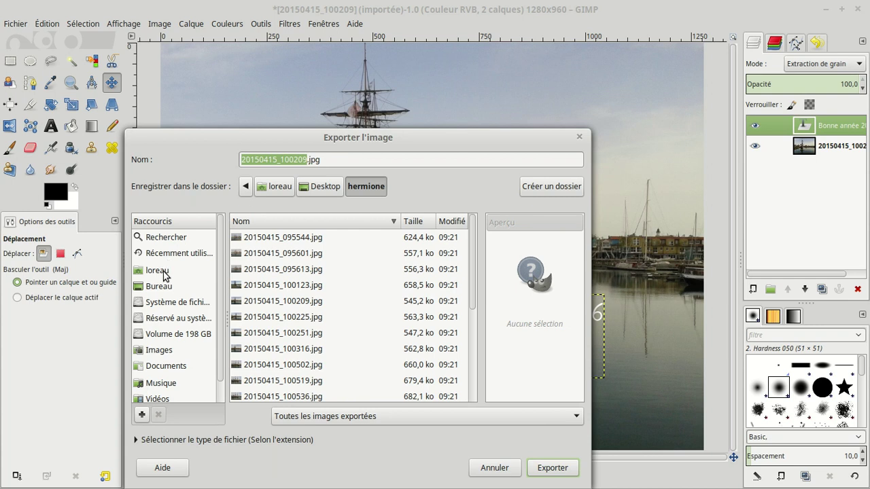
click(160, 286)
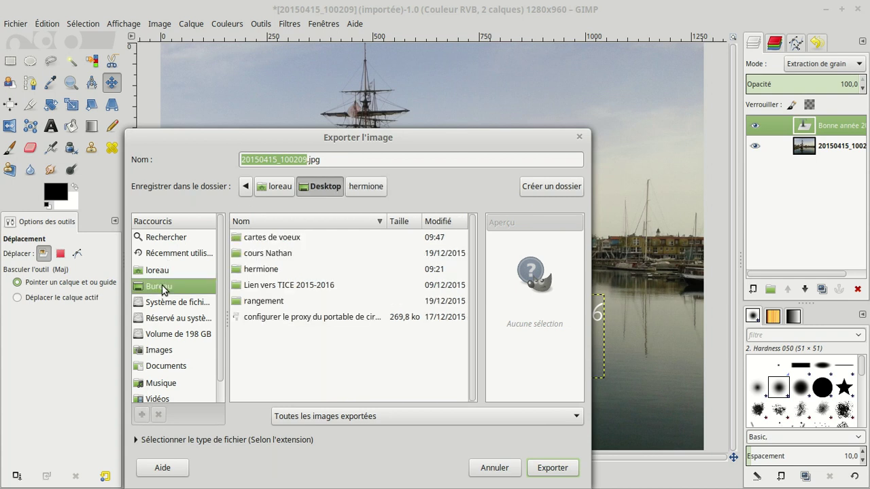
click(305, 158)
drag(307, 159, 227, 159)
text(carte)
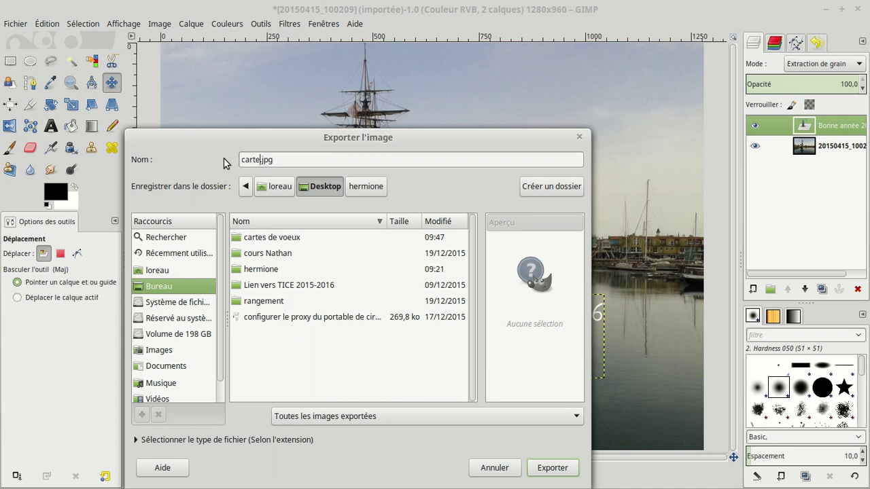
click(556, 467)
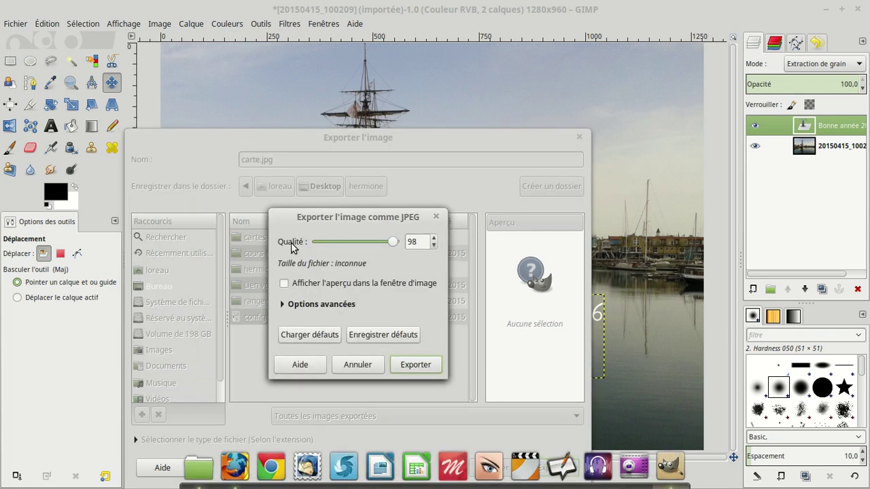
drag(394, 243, 380, 241)
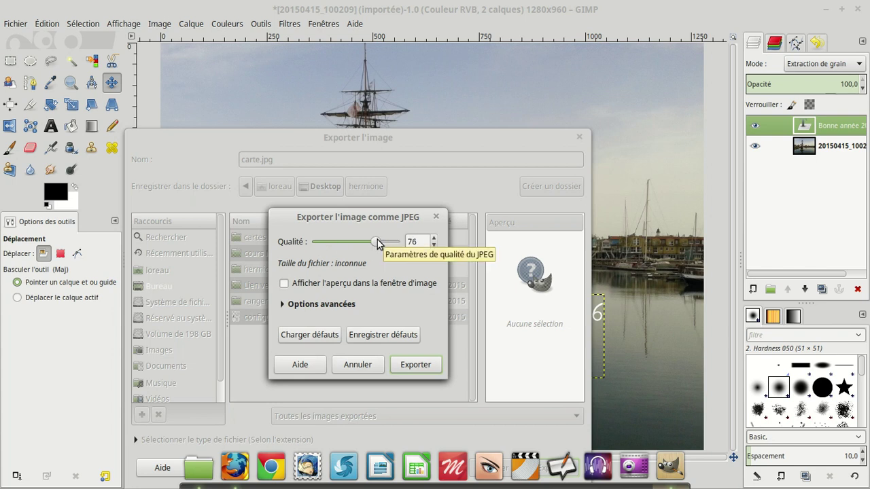
click(416, 366)
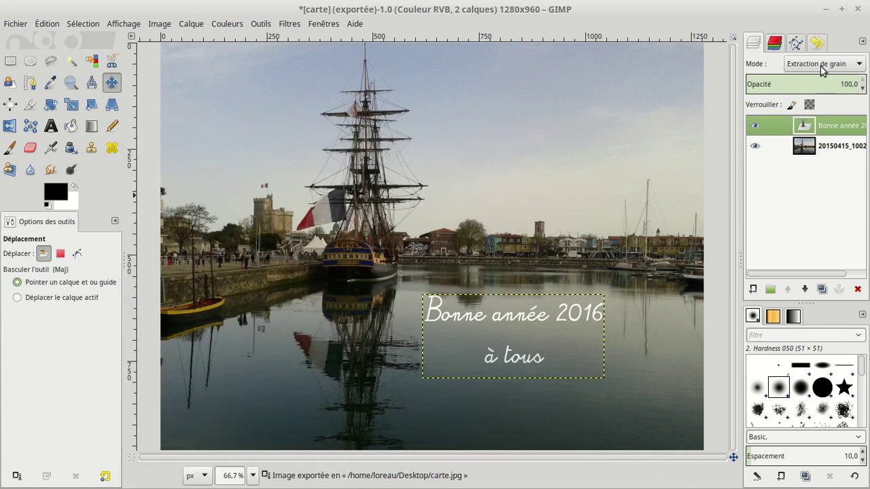
Minimise the image editor and file manager windows, and move carte.jpg to a free area near the desktop clock.
click(828, 9)
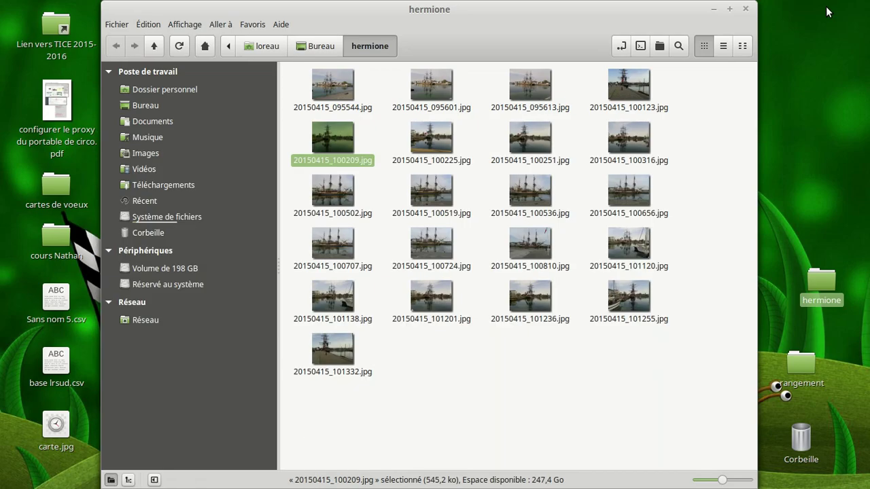
double_click(715, 9)
click(502, 223)
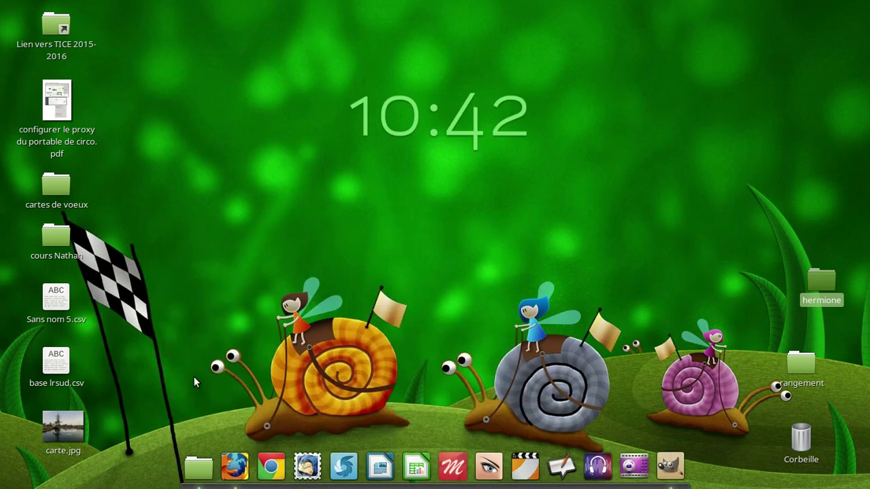
drag(47, 439, 214, 119)
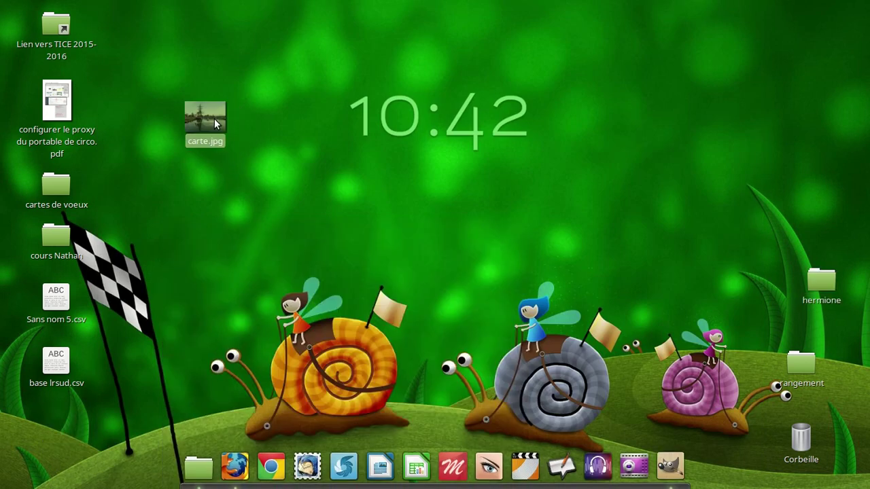
Open the exported carte.jpg in the image viewer to check the finished card, and close the viewer.
double_click(213, 118)
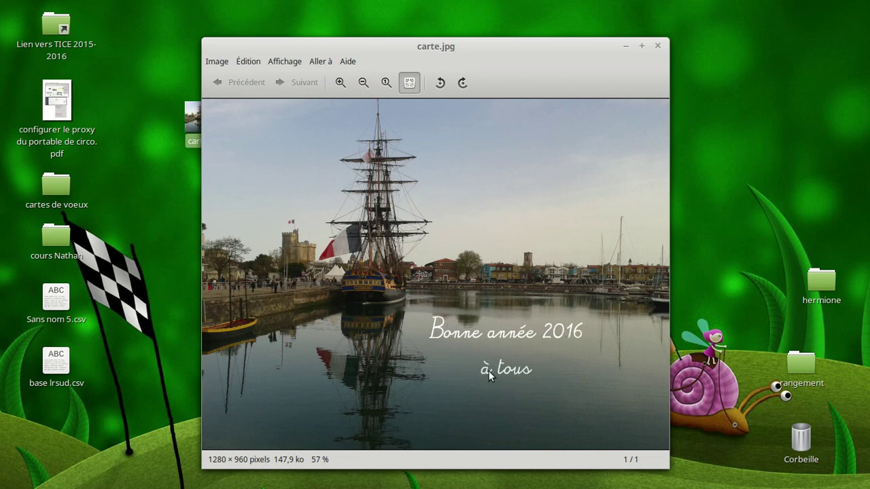
click(657, 46)
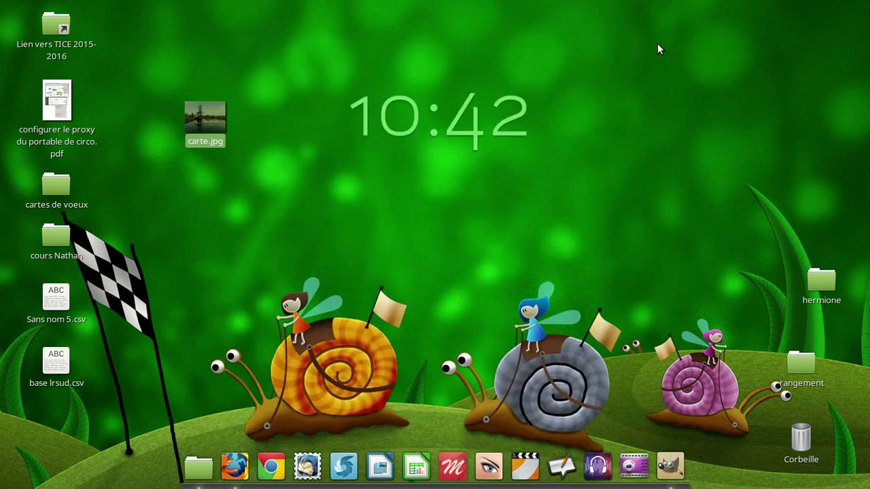